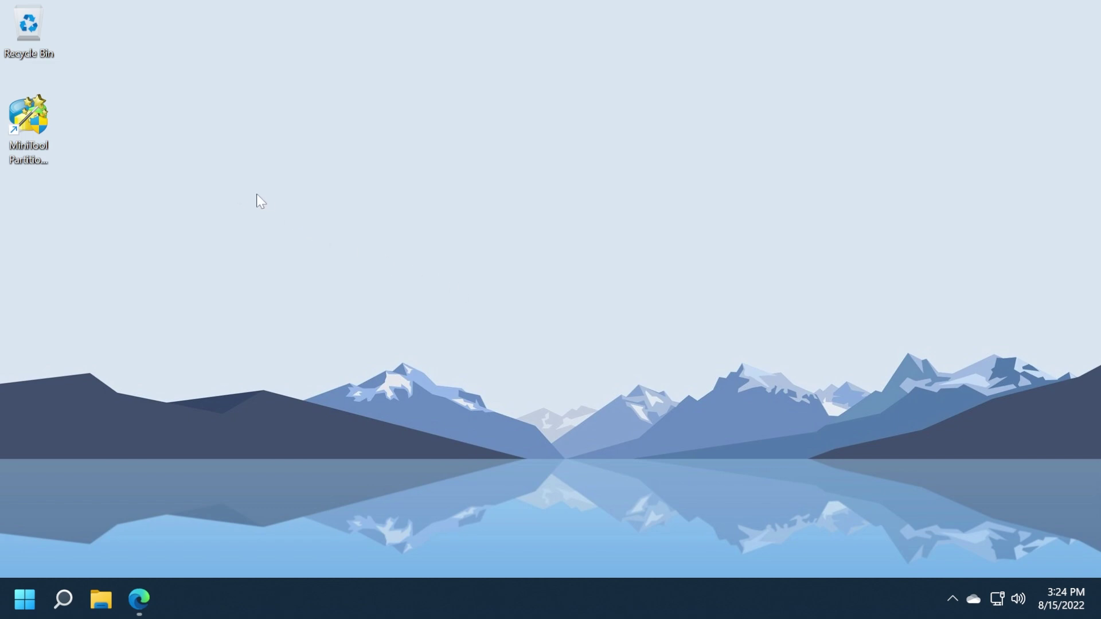
Bring the browser window back up and scroll down through its page
{"action": "left_click", "coordinate": [17, 127]}
{"action": "left_click", "coordinate": [139, 599]}
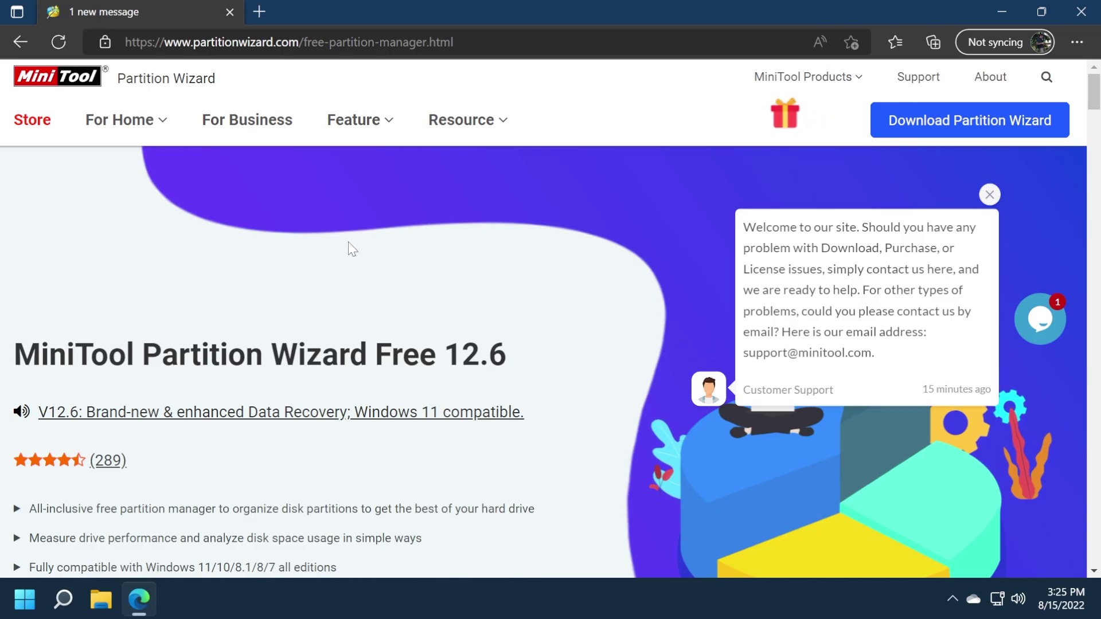
{"action": "scroll", "coordinate": [349, 243], "scroll_direction": "down", "scroll_amount": 3}
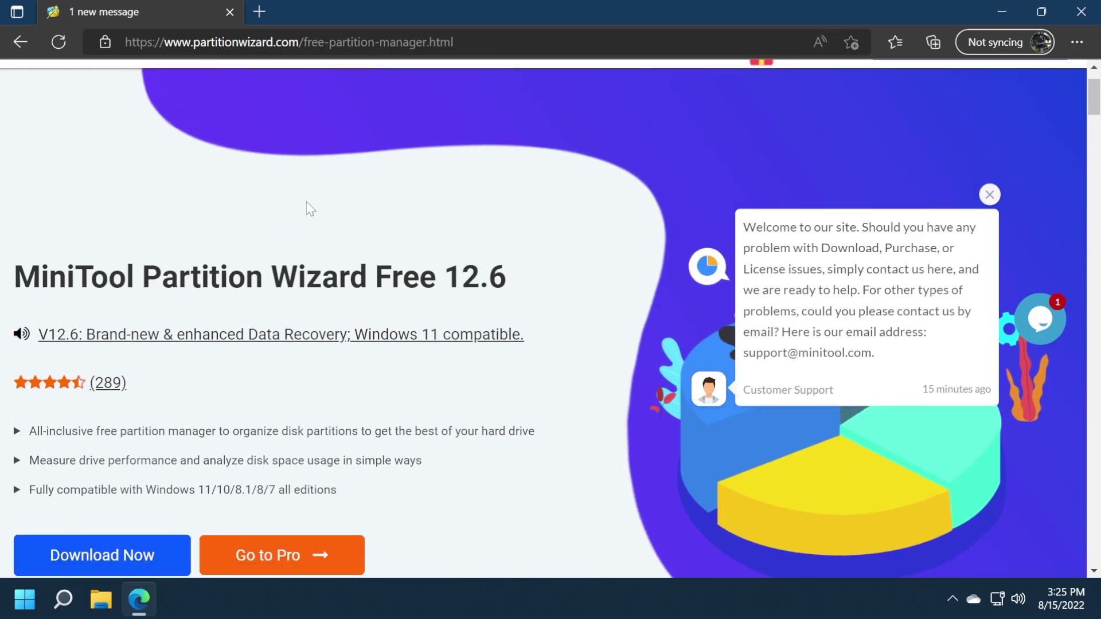
{"action": "scroll", "coordinate": [309, 207], "scroll_direction": "down", "scroll_amount": 2}
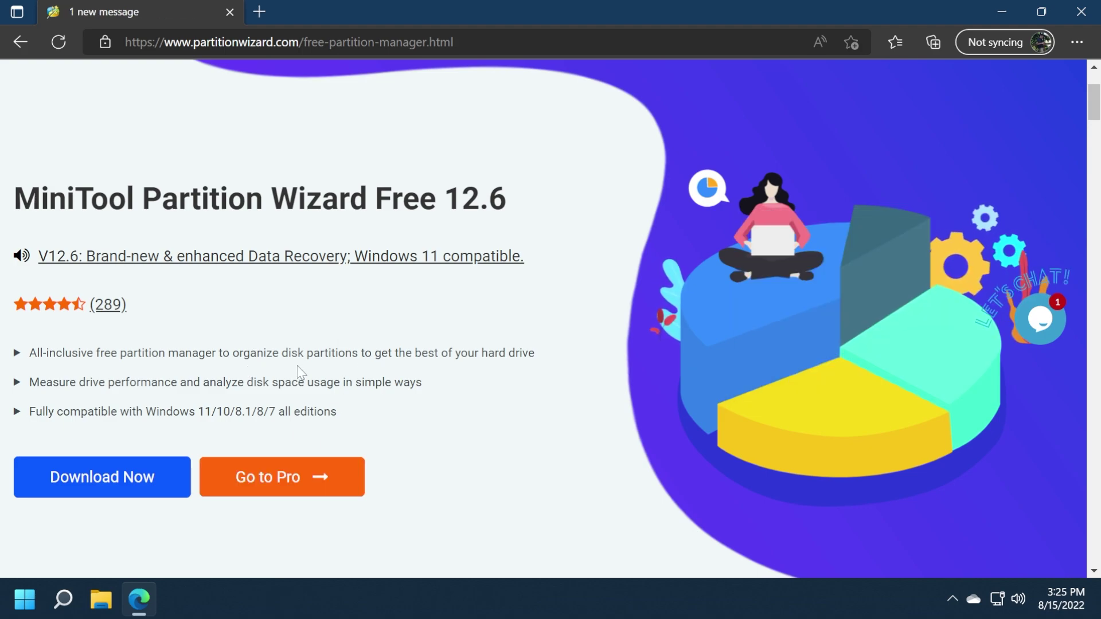
Launch MiniTool Partition Wizard from the desktop and select the 79.29 GB C: partition
{"action": "key", "text": "super+d"}
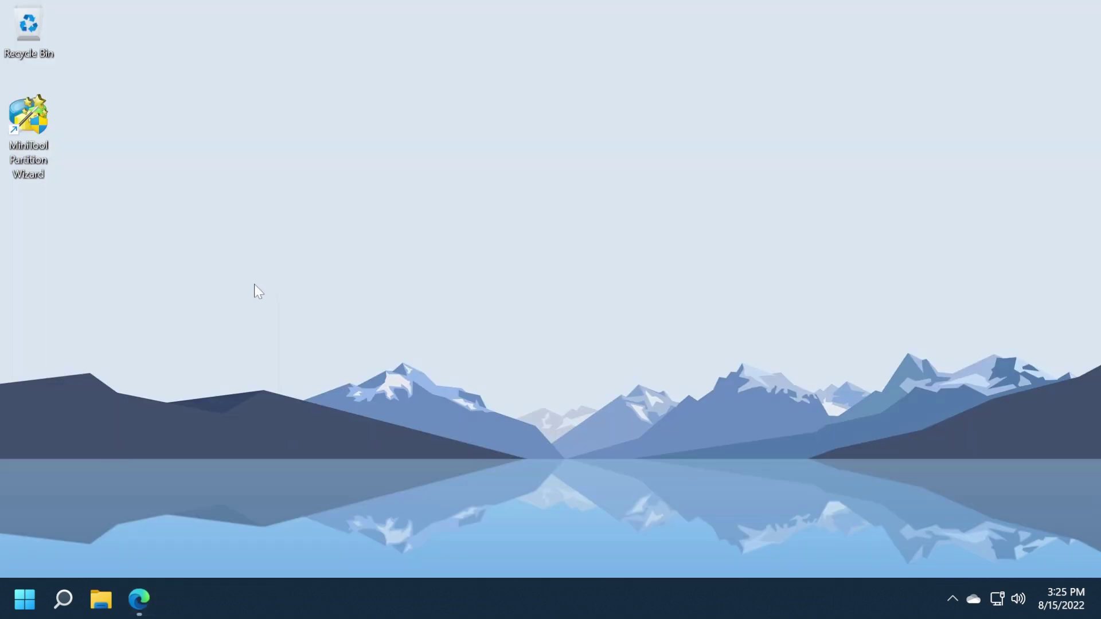
{"action": "double_click", "coordinate": [36, 128]}
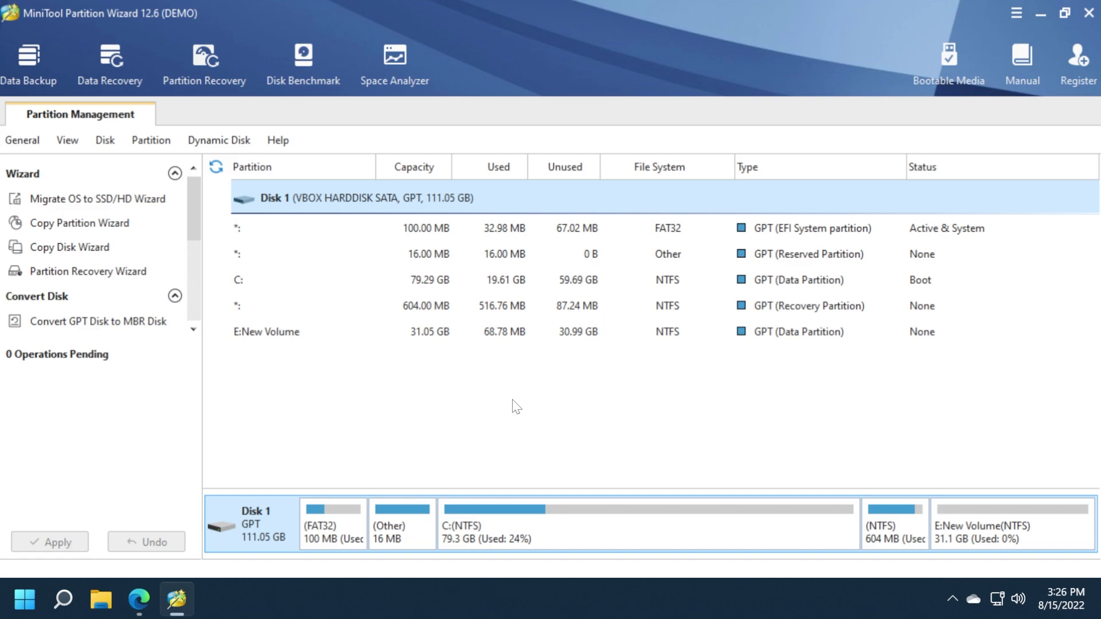
{"action": "left_click", "coordinate": [279, 289]}
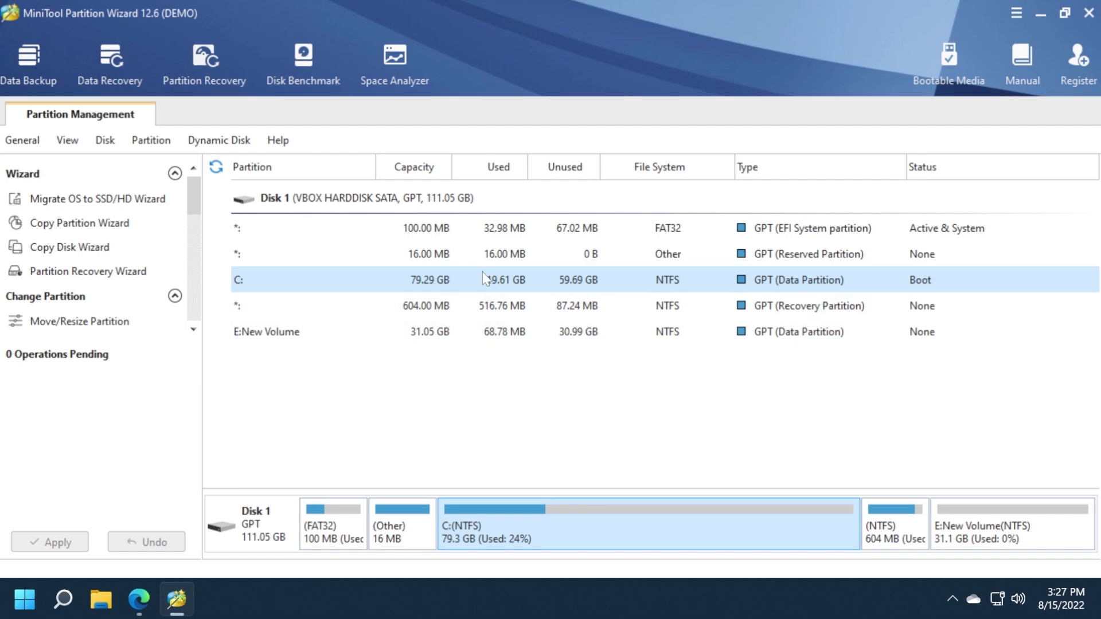
Open the Extend dialog for C: from its right-click menu
{"action": "right_click", "coordinate": [363, 280]}
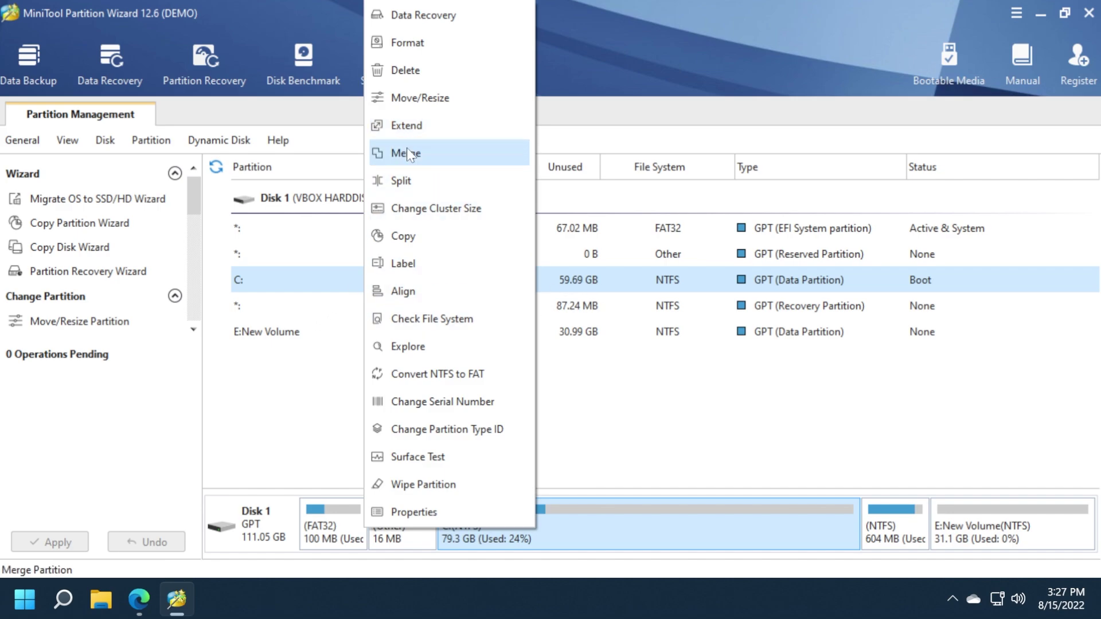
{"action": "left_click", "coordinate": [406, 126]}
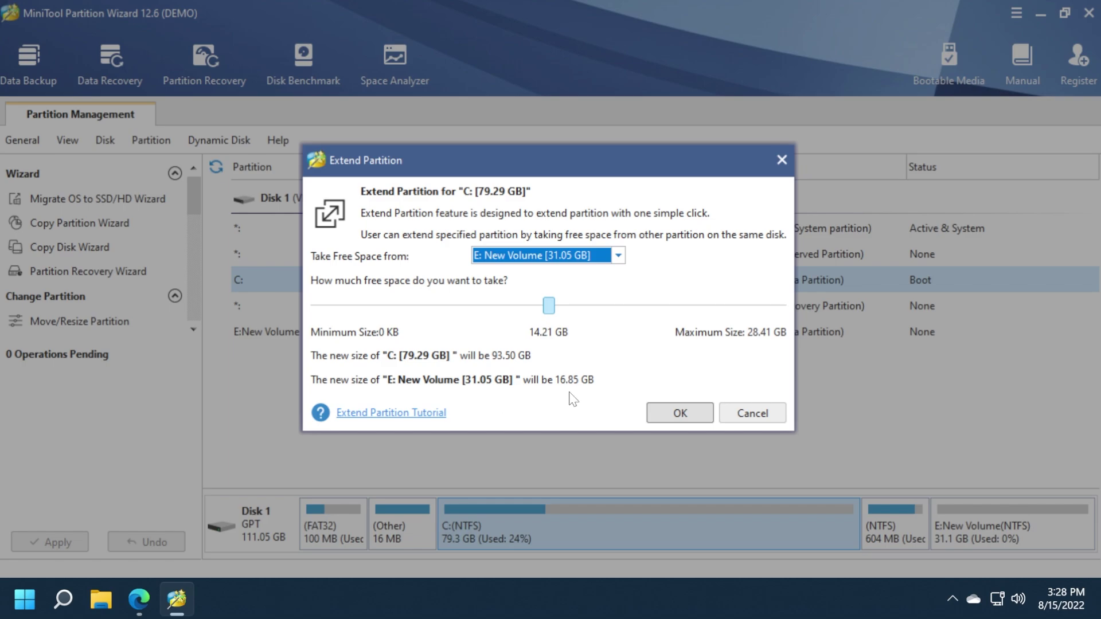
Take 20.11 GB from E: New Volume so C: becomes 99.41 GB, and confirm
{"action": "left_click_drag", "start_coordinate": [548, 305], "coordinate": [647, 308]}
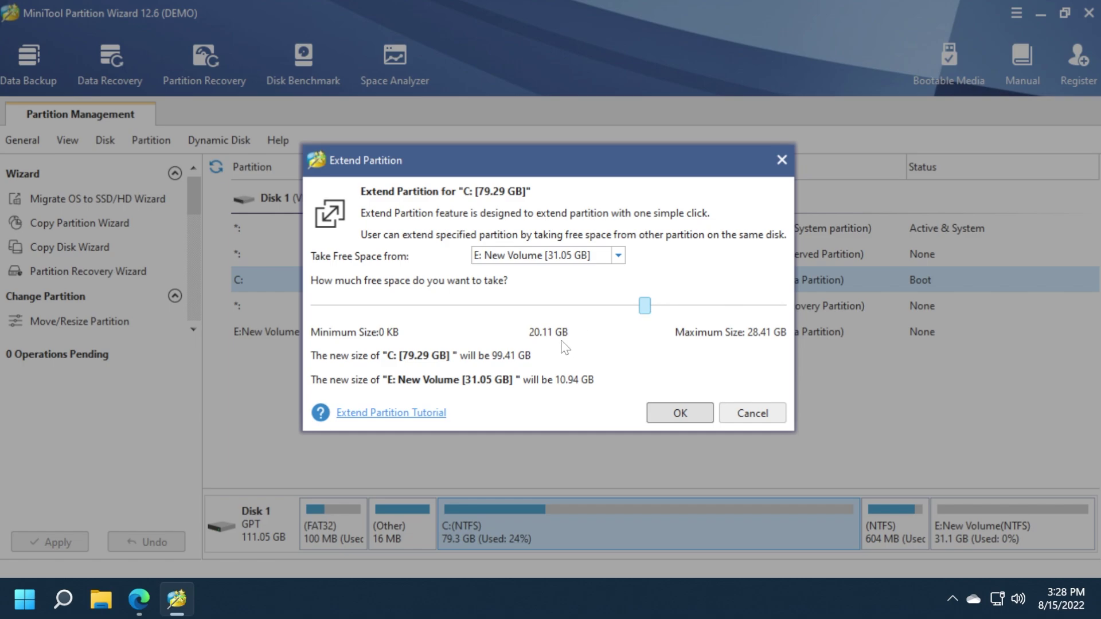
{"action": "left_click", "coordinate": [617, 257]}
{"action": "left_click", "coordinate": [487, 271]}
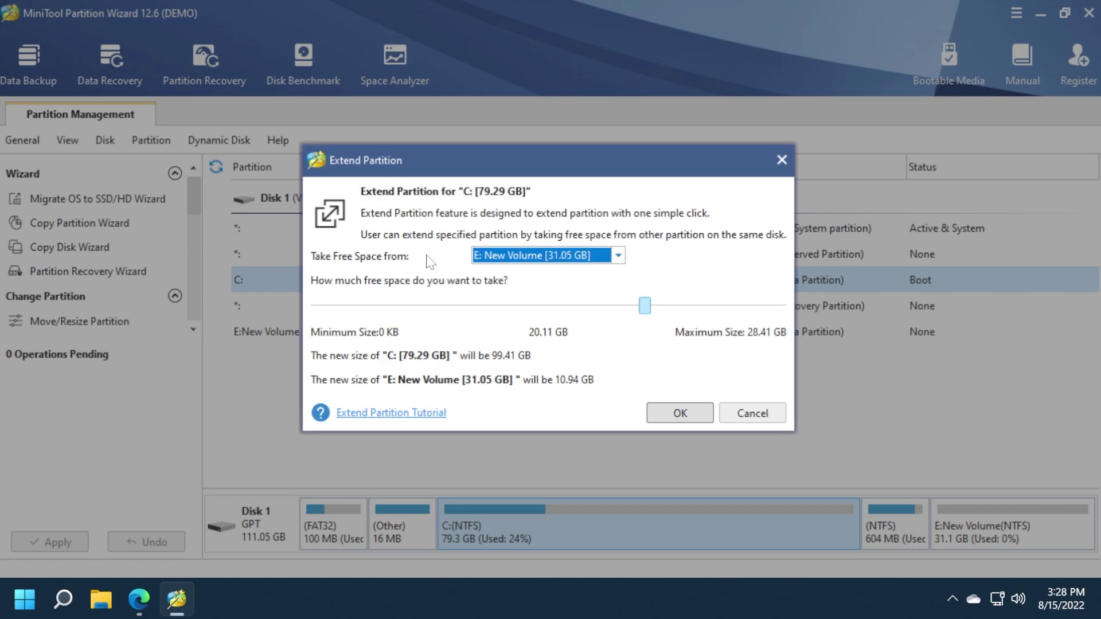
{"action": "left_click", "coordinate": [680, 413]}
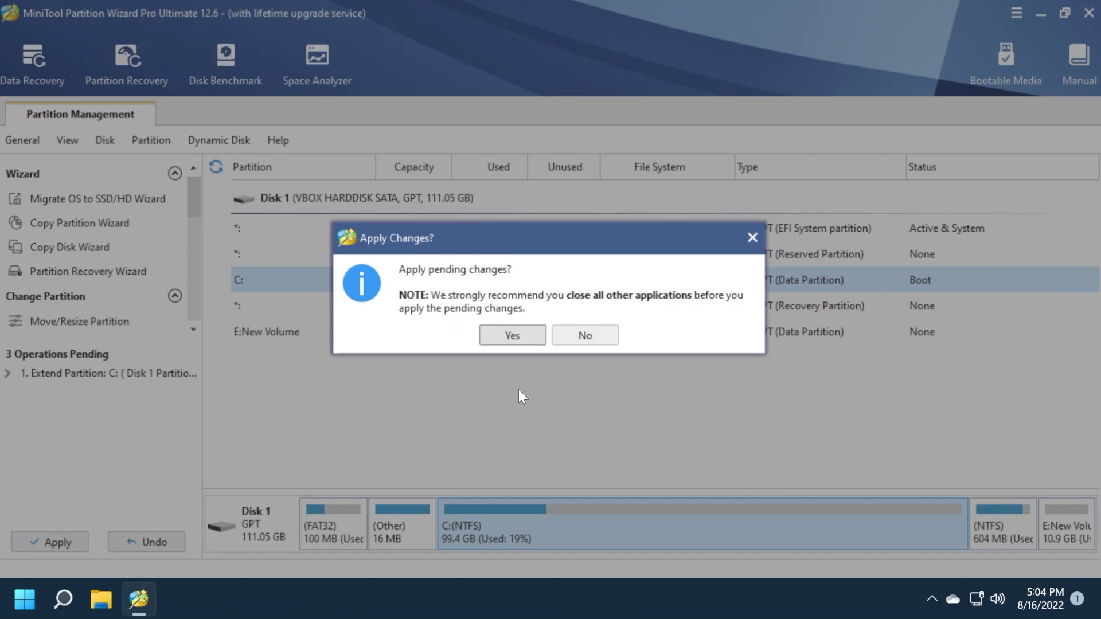
Confirm applying the pending extension and dismiss the success message
{"action": "left_click", "coordinate": [508, 339]}
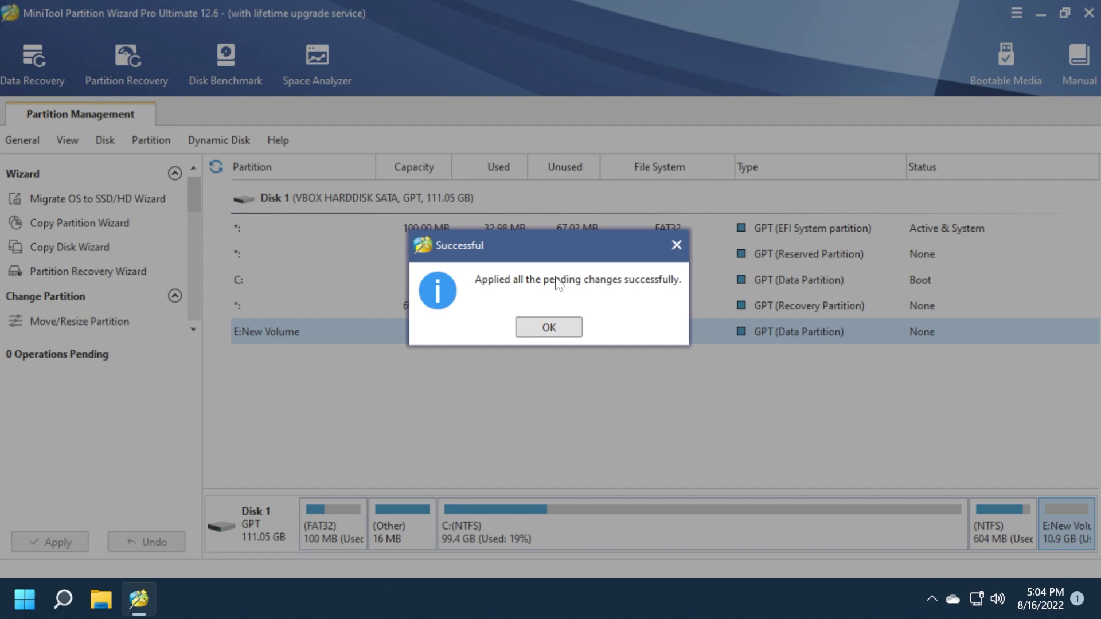
{"action": "left_click", "coordinate": [559, 330]}
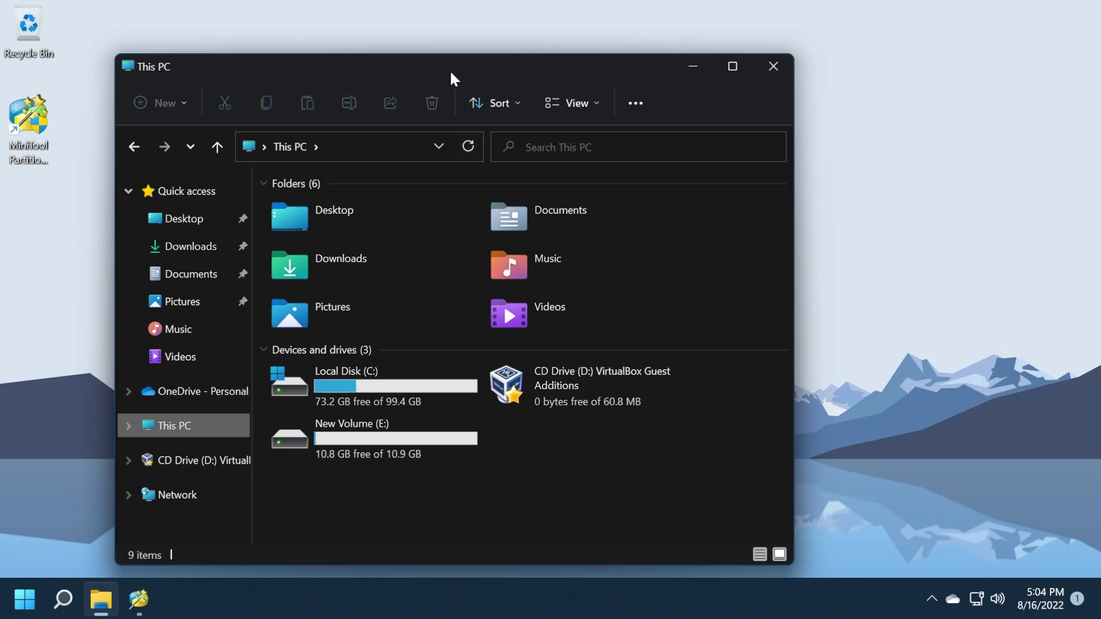
{"action": "left_click_drag", "start_coordinate": [450, 70], "coordinate": [494, 41]}
{"action": "left_click", "coordinate": [406, 345]}
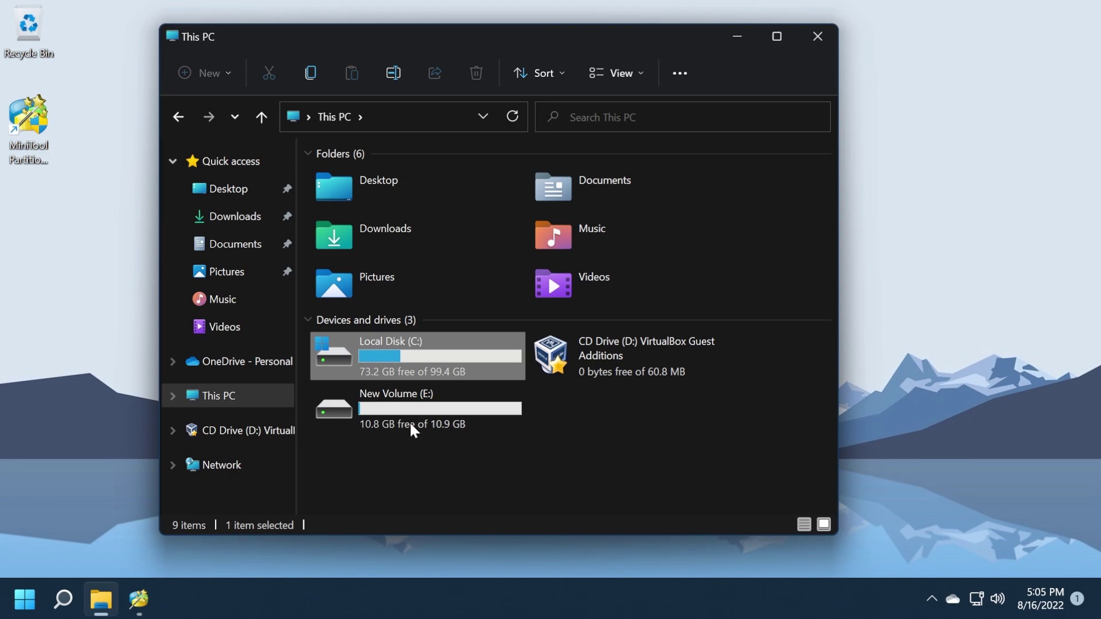
{"action": "right_click", "coordinate": [409, 374]}
{"action": "left_click", "coordinate": [461, 296]}
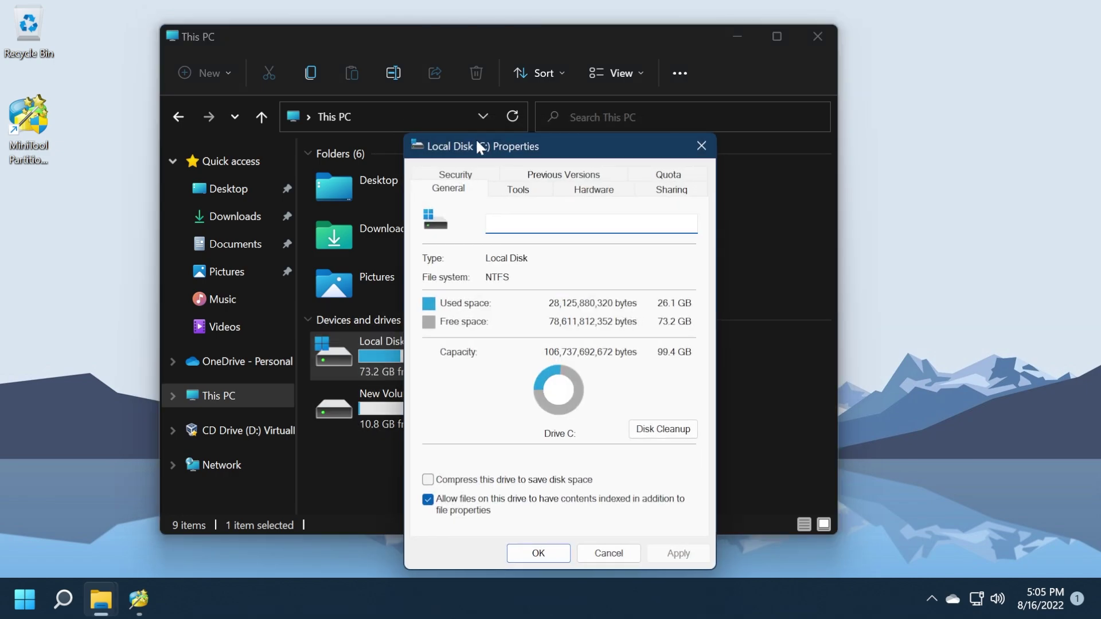
{"action": "left_click_drag", "start_coordinate": [480, 148], "coordinate": [662, 87]}
{"action": "key", "text": "Escape"}
{"action": "left_click", "coordinate": [402, 427]}
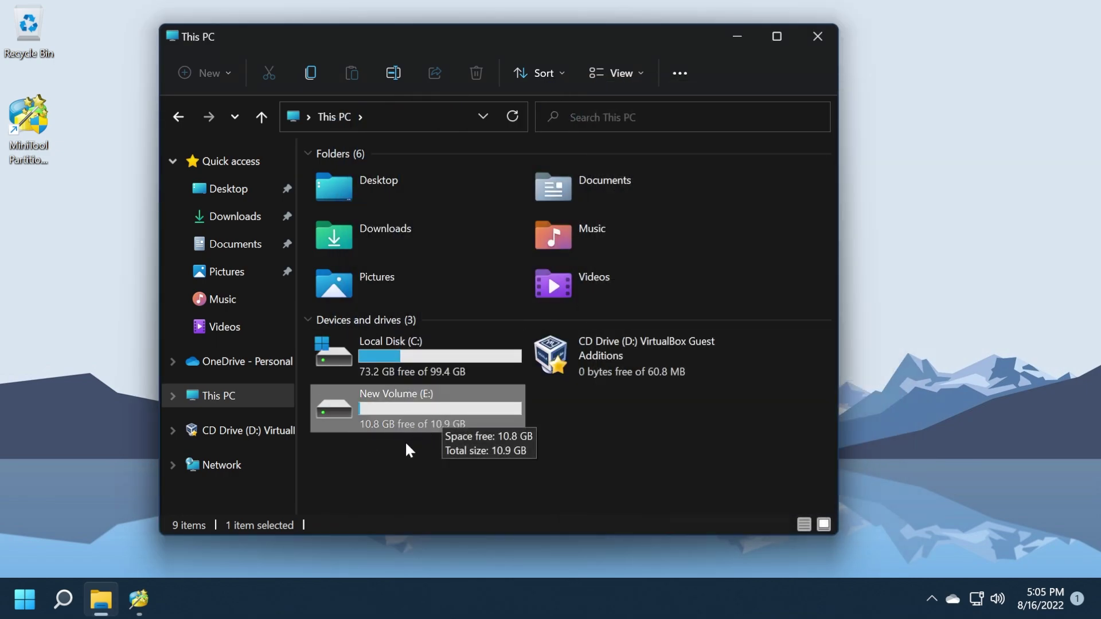
{"action": "left_click", "coordinate": [384, 462]}
{"action": "left_click", "coordinate": [408, 362]}
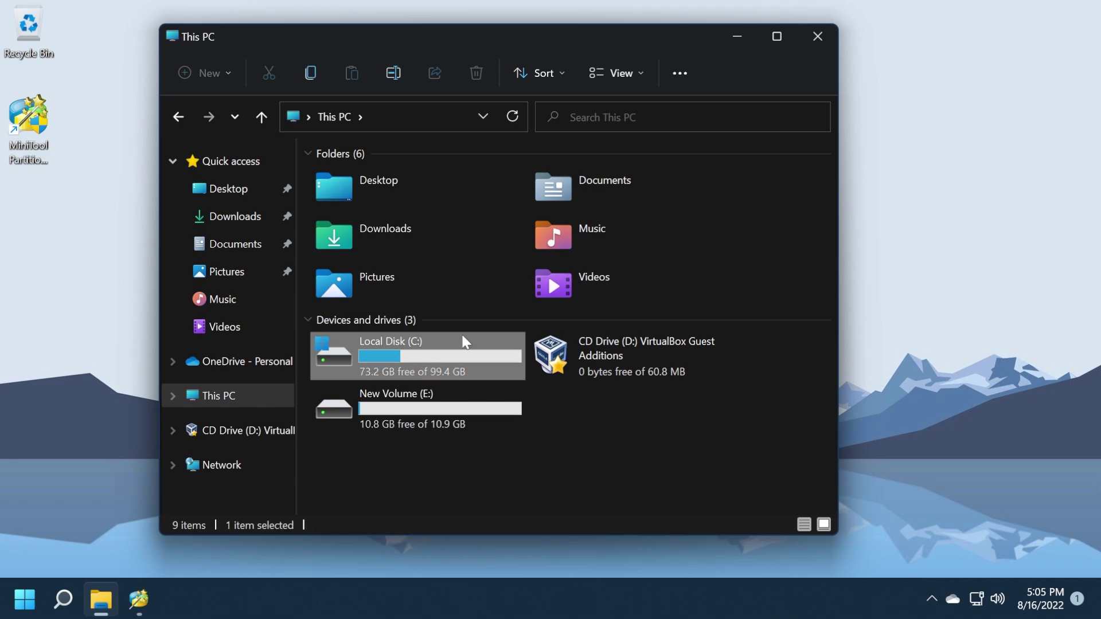
{"action": "left_click", "coordinate": [820, 36]}
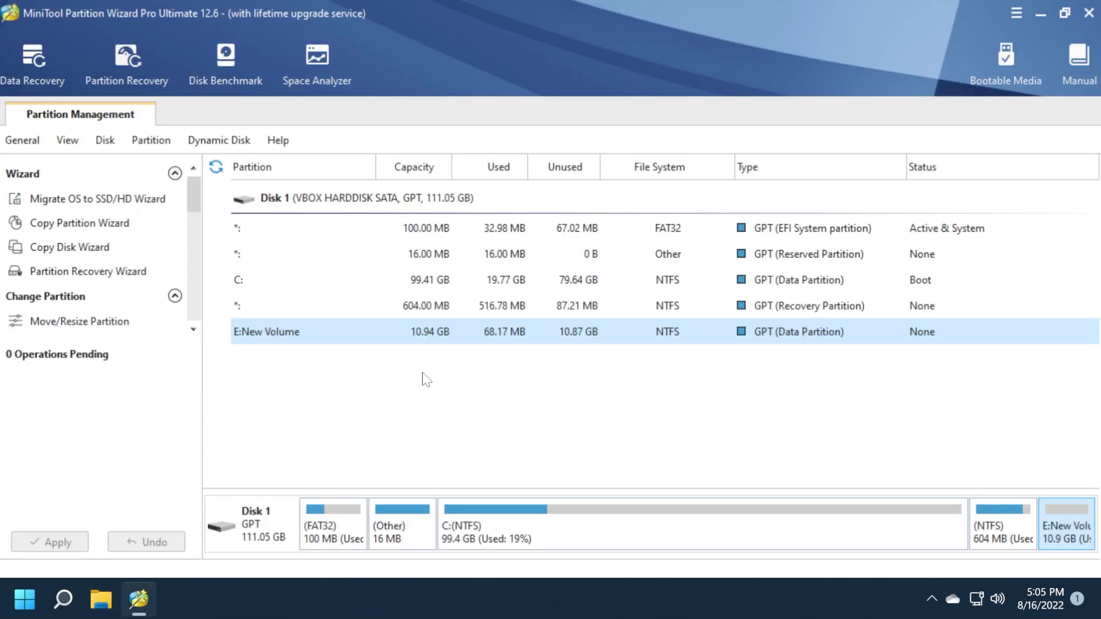
{"action": "left_click", "coordinate": [83, 325]}
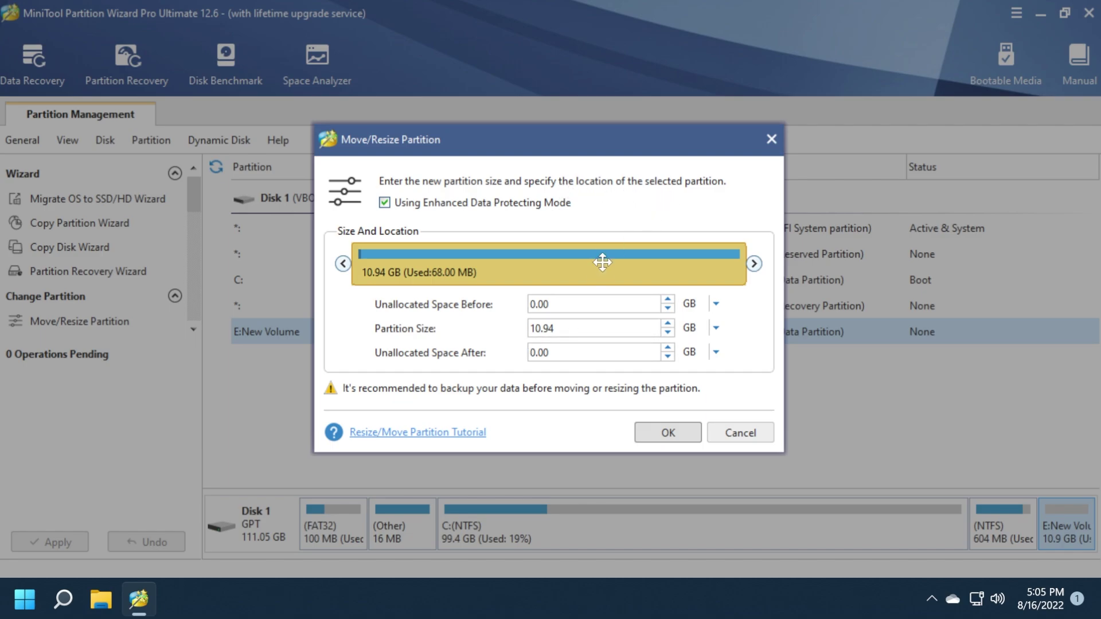
{"action": "key", "text": "Escape"}
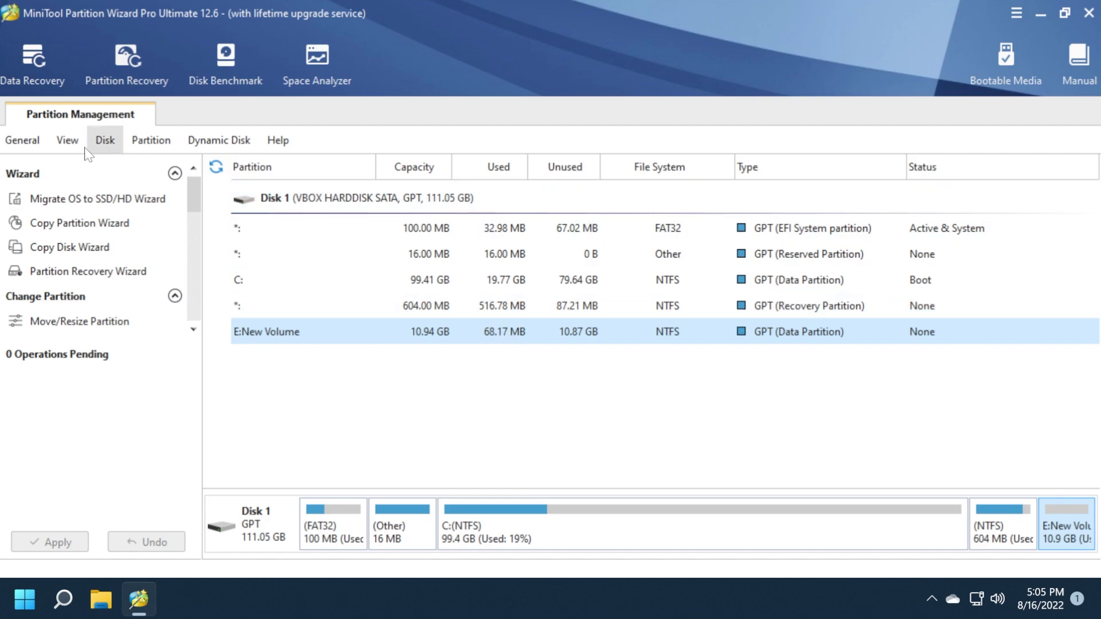
{"action": "left_click", "coordinate": [25, 143]}
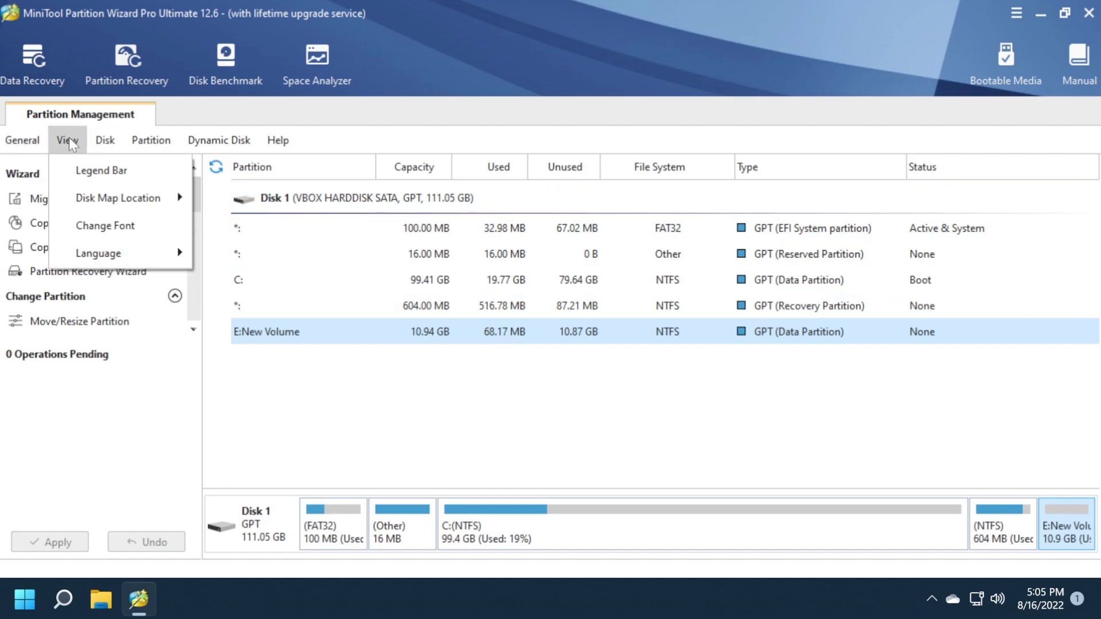
{"action": "mouse_move", "coordinate": [151, 140]}
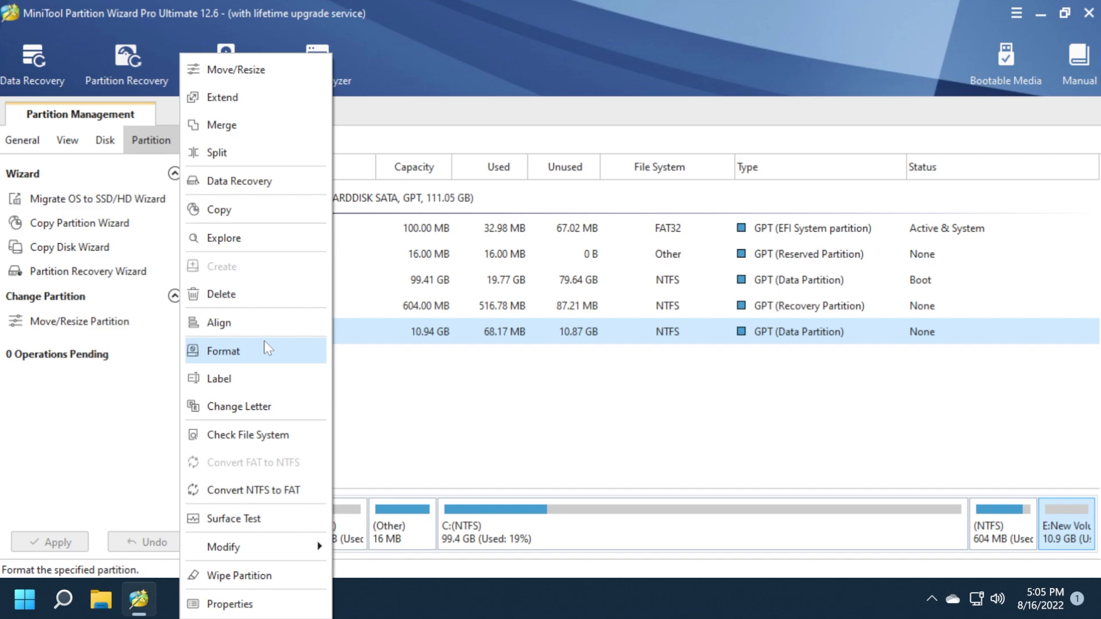
{"action": "left_click", "coordinate": [466, 280]}
{"action": "right_click", "coordinate": [467, 280]}
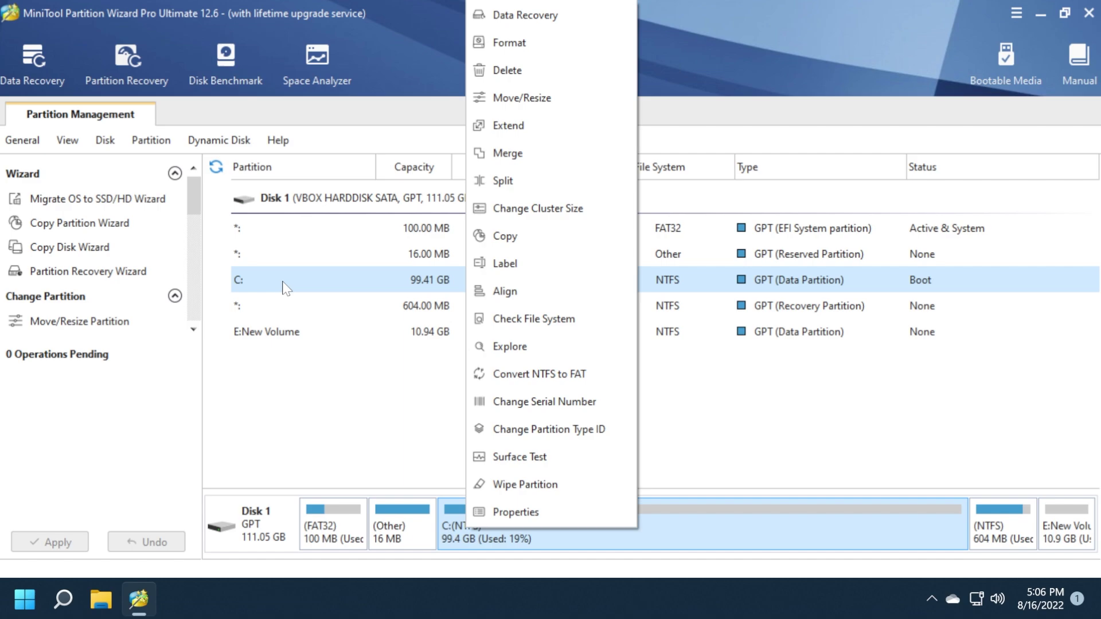
{"action": "left_click", "coordinate": [510, 152]}
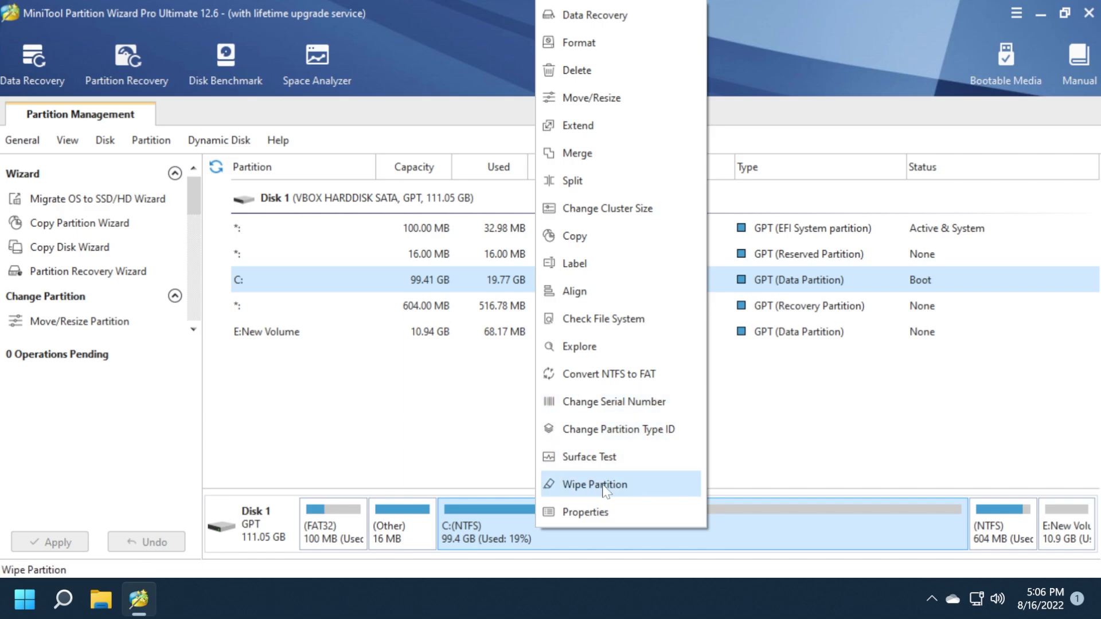
{"action": "left_click", "coordinate": [609, 512]}
{"action": "left_click", "coordinate": [450, 148]}
{"action": "left_click", "coordinate": [545, 150]}
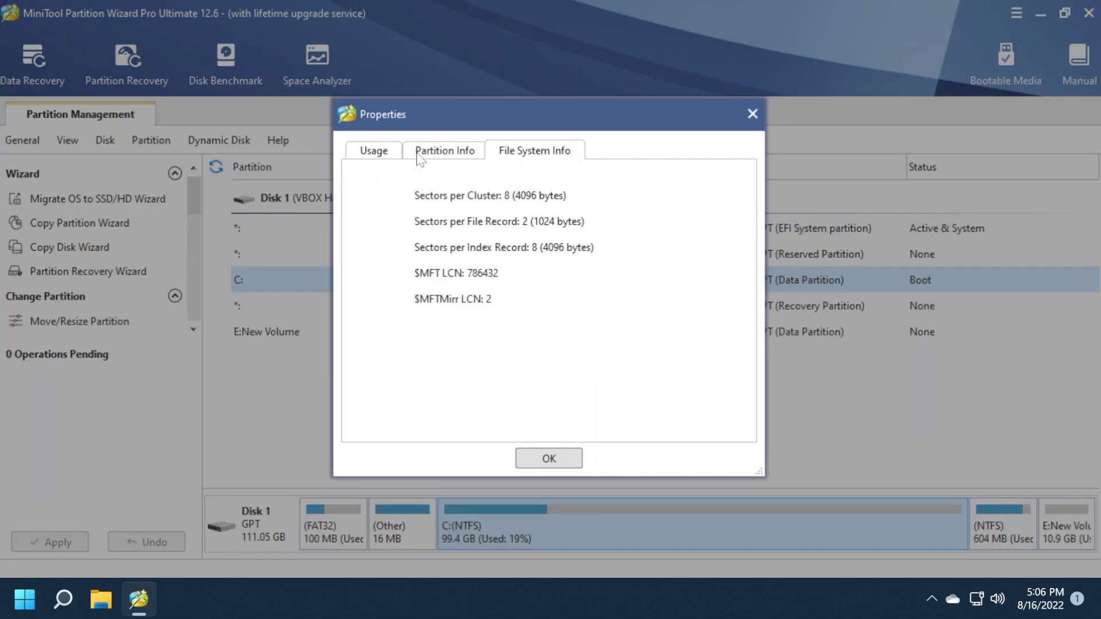
{"action": "left_click", "coordinate": [392, 153]}
{"action": "left_click", "coordinate": [745, 116]}
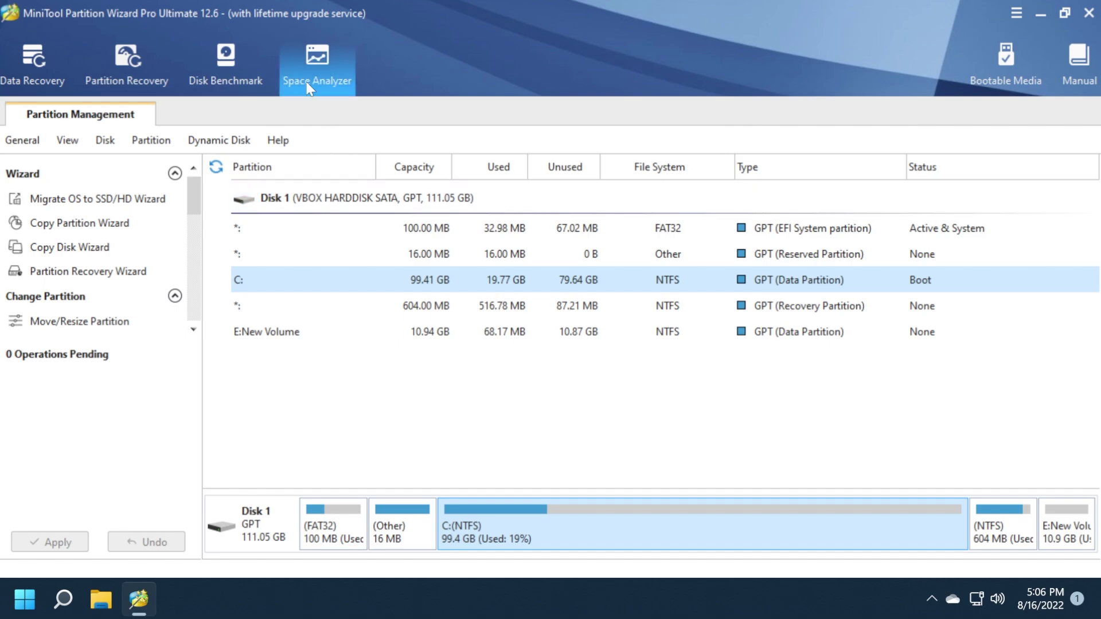
Try the Data Recovery, Partition Recovery and Disk Benchmark features from the toolbar
{"action": "left_click", "coordinate": [48, 74]}
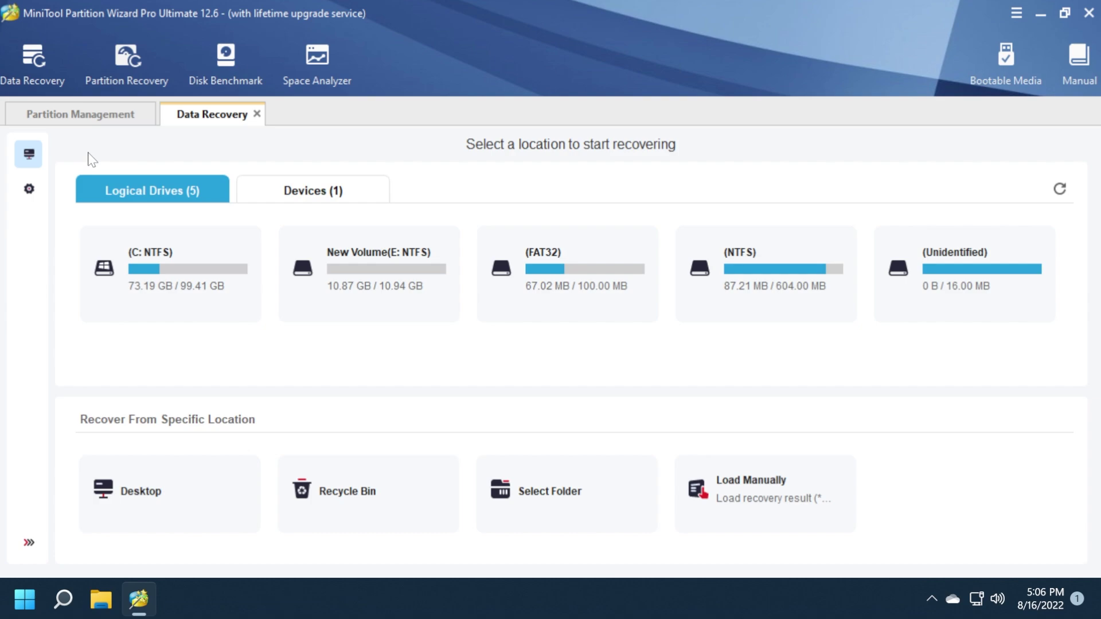
{"action": "left_click", "coordinate": [119, 74]}
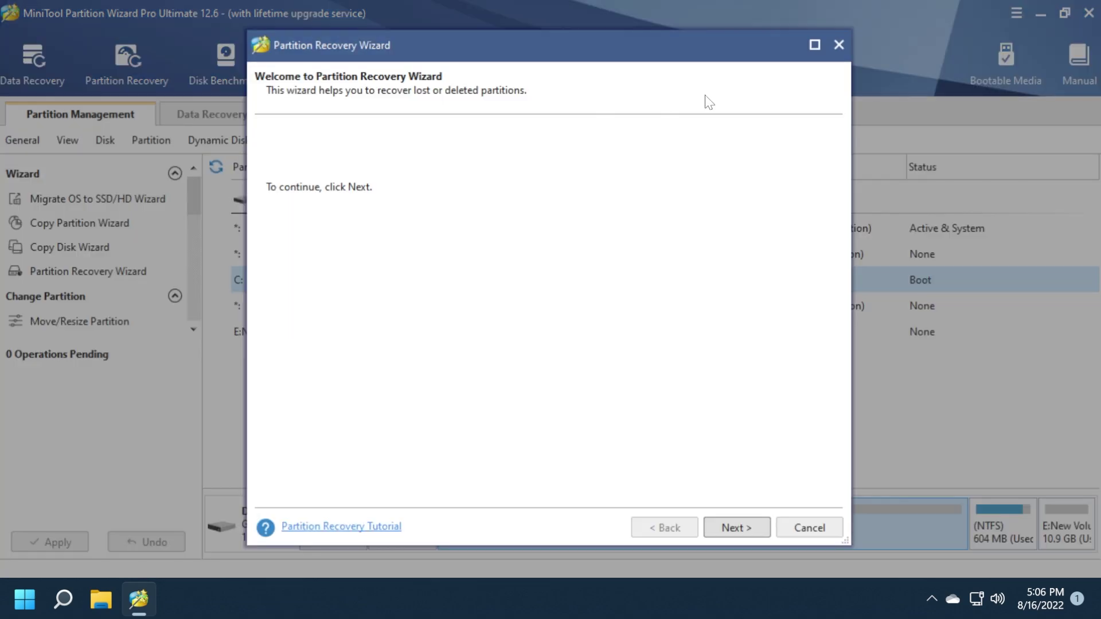
{"action": "left_click", "coordinate": [836, 44]}
{"action": "left_click", "coordinate": [226, 63]}
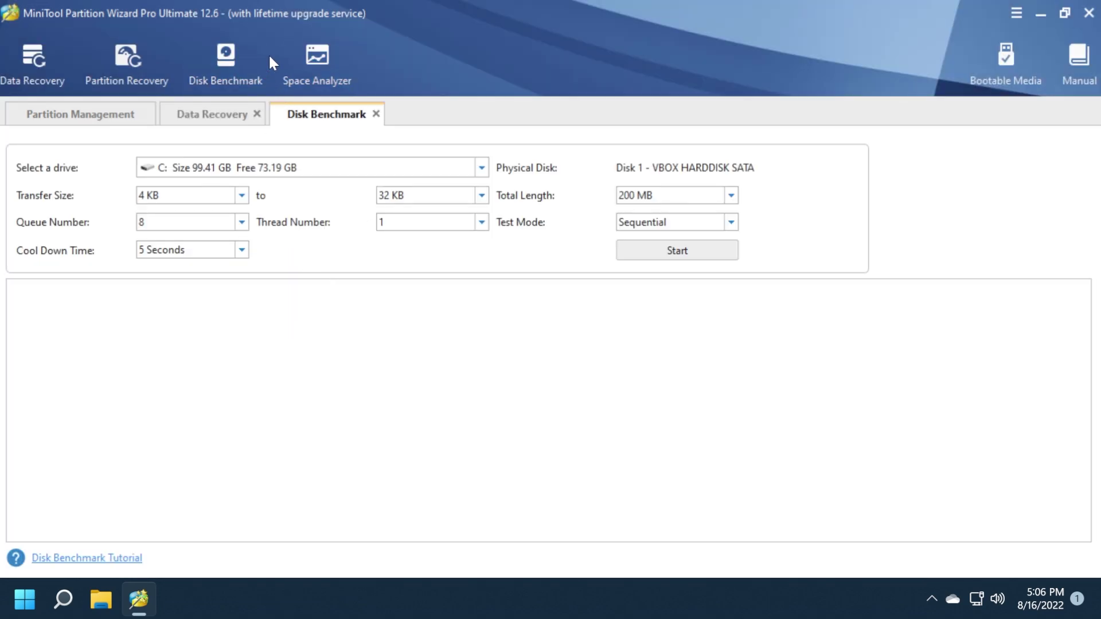
Scan C:'s 27.39 GB in Space Analyzer, then bring up the Bootable Media builder
{"action": "left_click", "coordinate": [305, 75]}
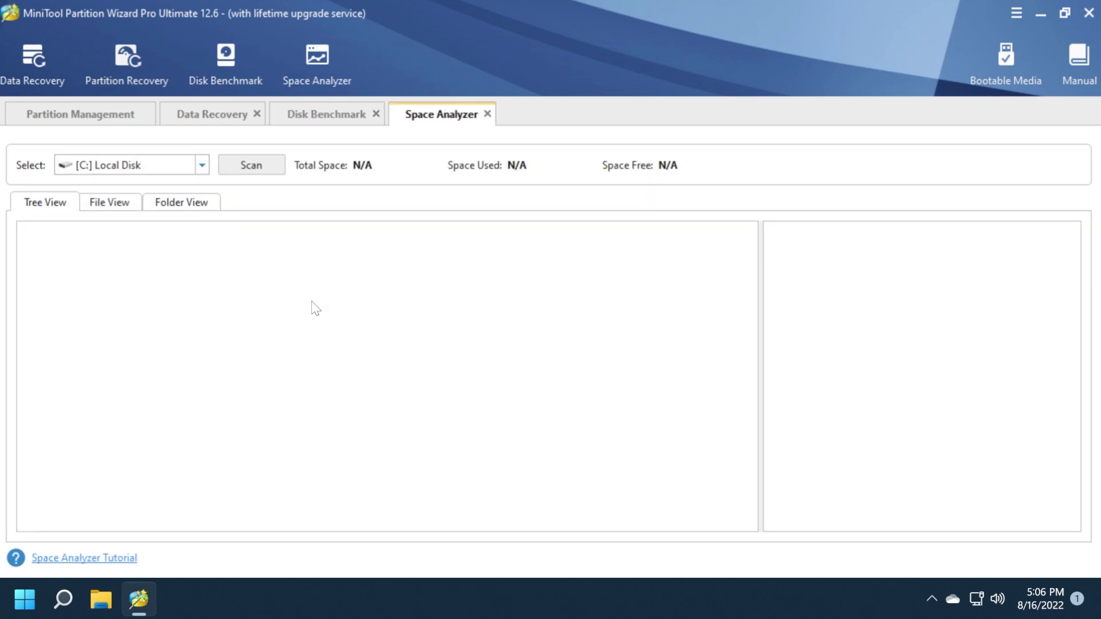
{"action": "key", "text": "Return"}
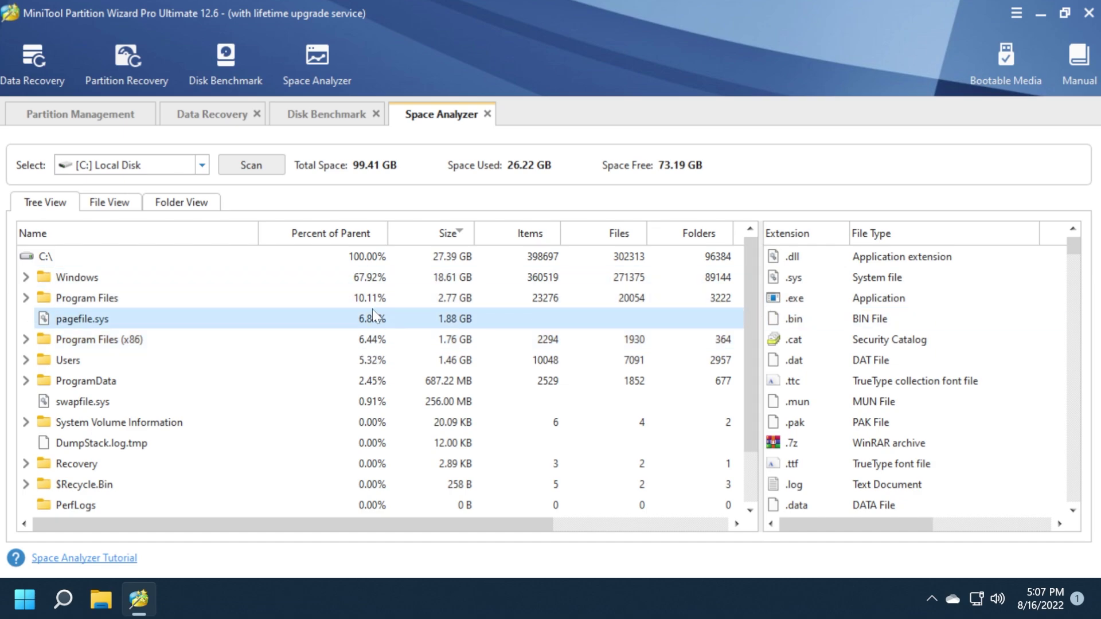
{"action": "left_click", "coordinate": [1006, 76]}
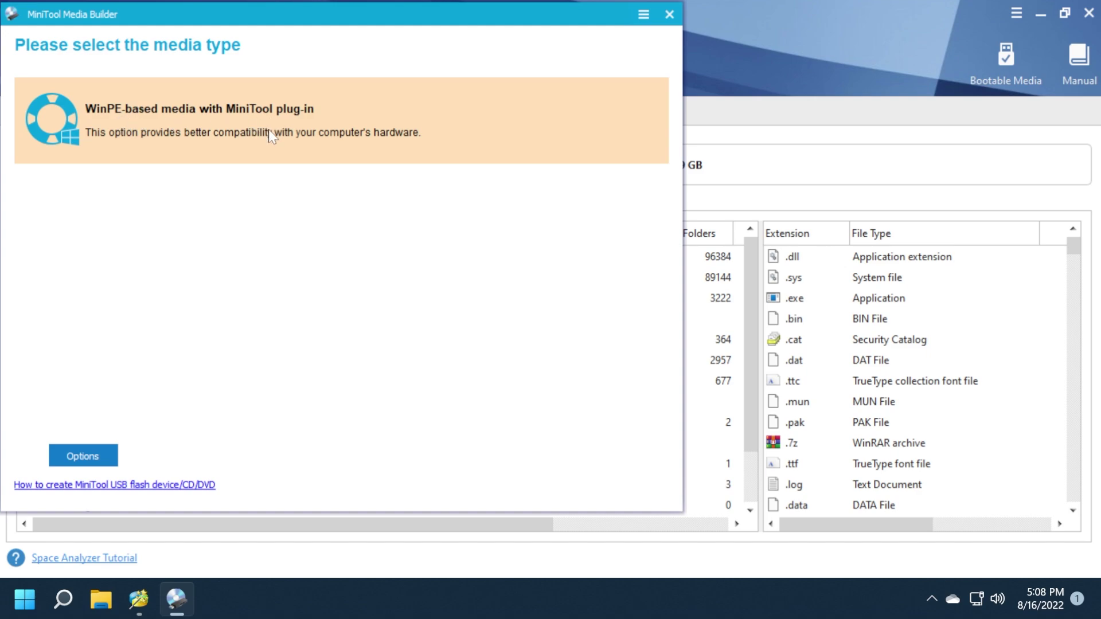
Close Media Builder and return to the Partition Management list
{"action": "left_click", "coordinate": [669, 13]}
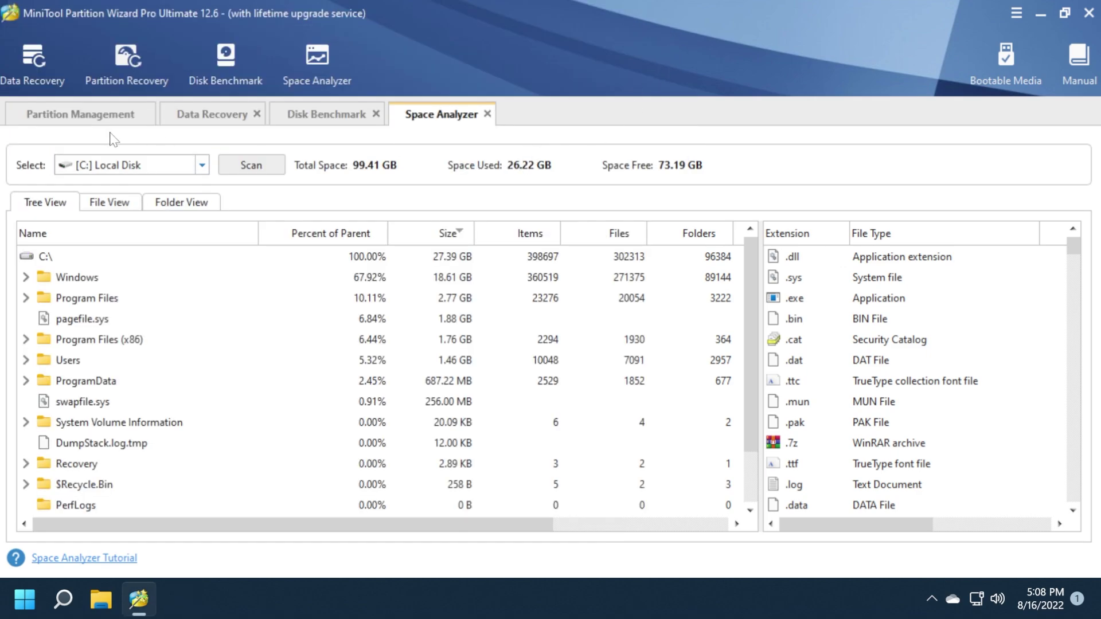
{"action": "left_click", "coordinate": [108, 118]}
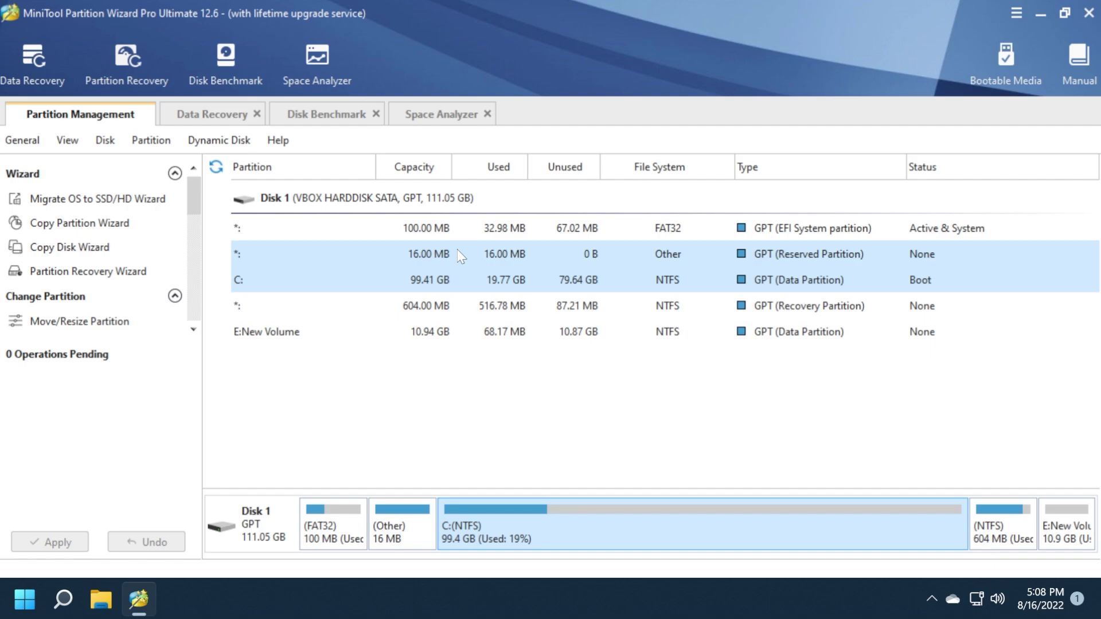